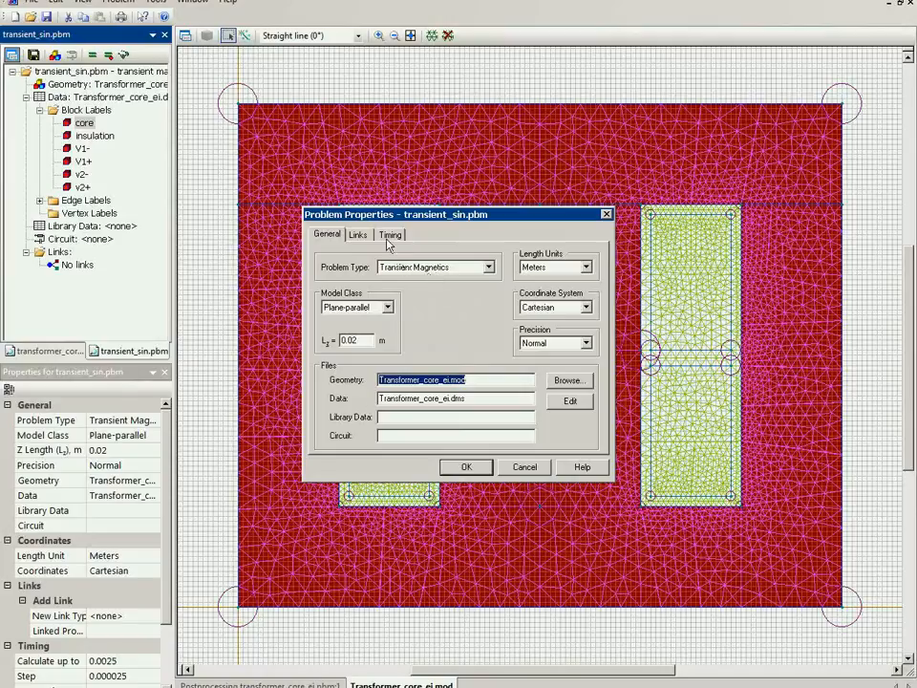
# - Review the time integration settings of the transient_sin problem and the material properties of the core block
pyautogui.click(390, 237)
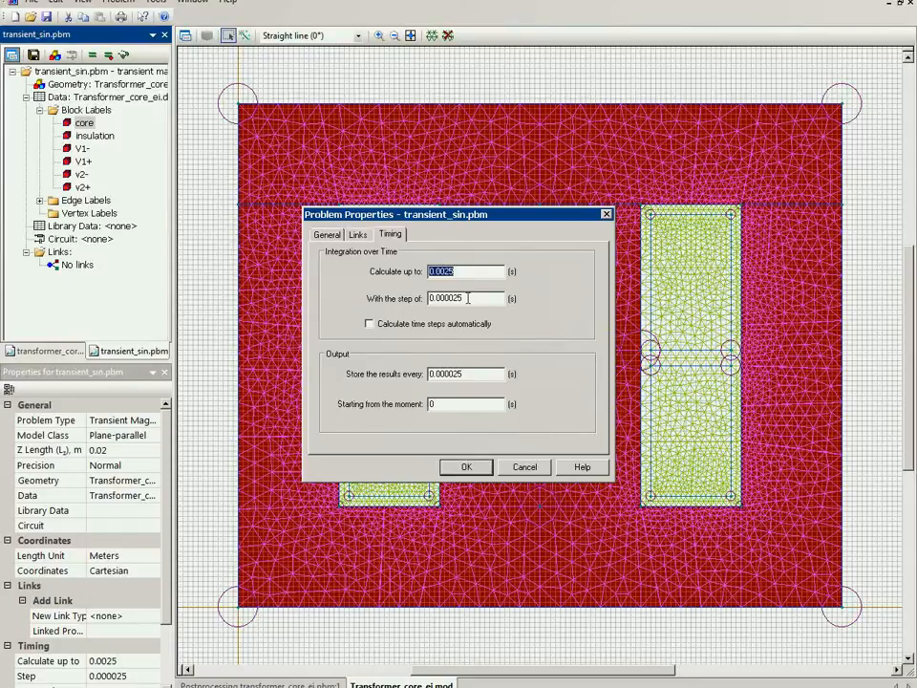
pyautogui.click(524, 467)
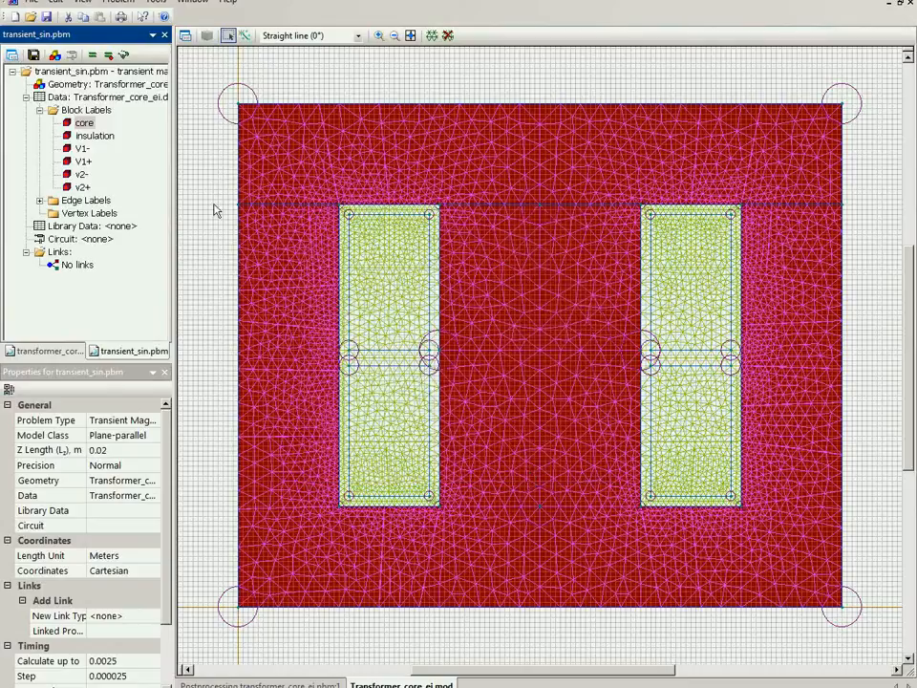
pyautogui.doubleClick(85, 123)
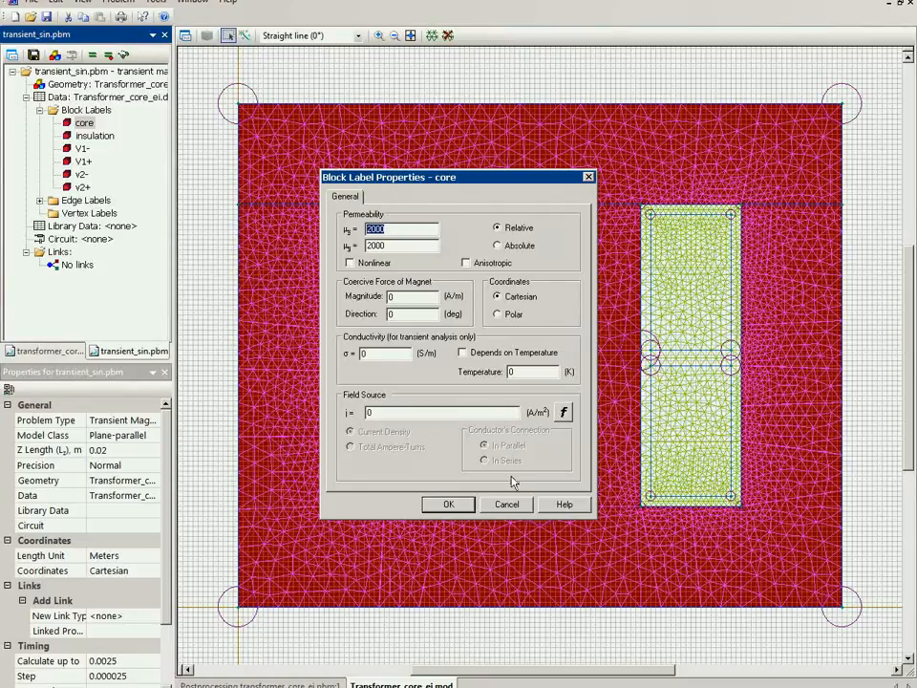
pyautogui.click(514, 506)
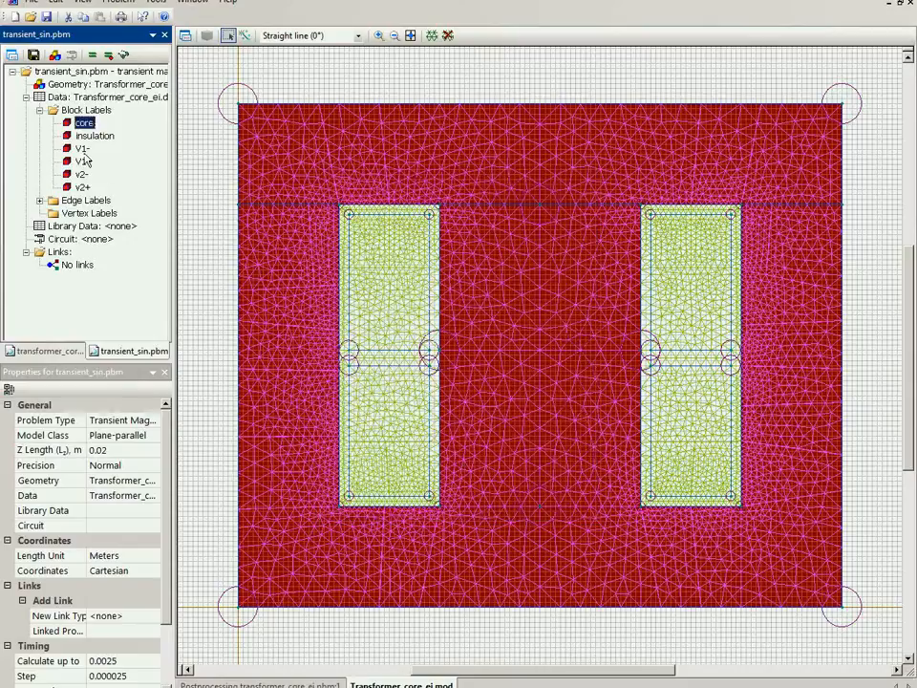
# - Examine the total ampere-turns formula of block label V1+, including its amplitude, sine term and frequency, without changing it
pyautogui.click(82, 148)
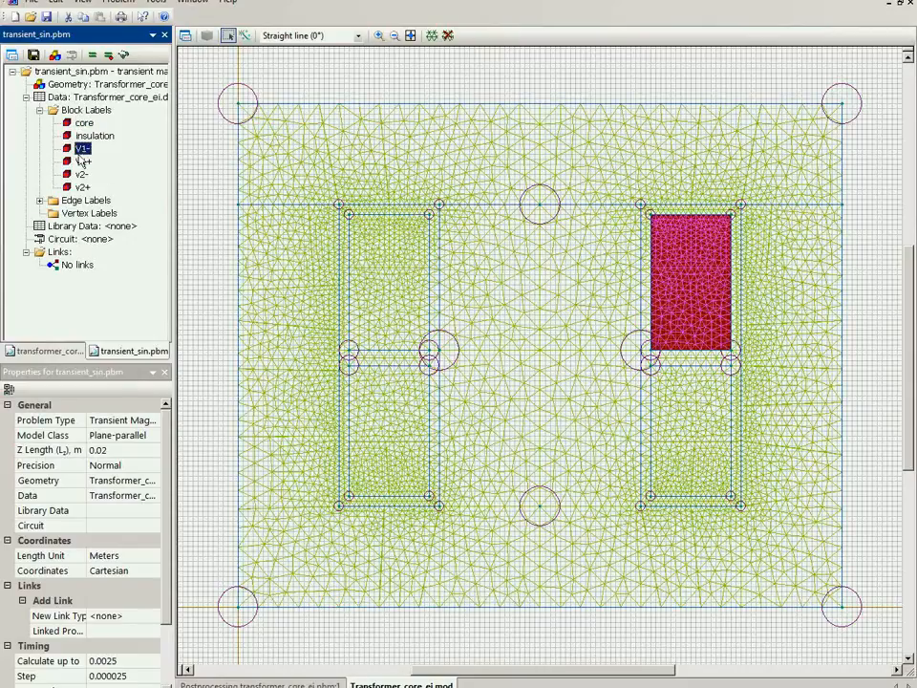
pyautogui.click(82, 161)
pyautogui.doubleClick(81, 163)
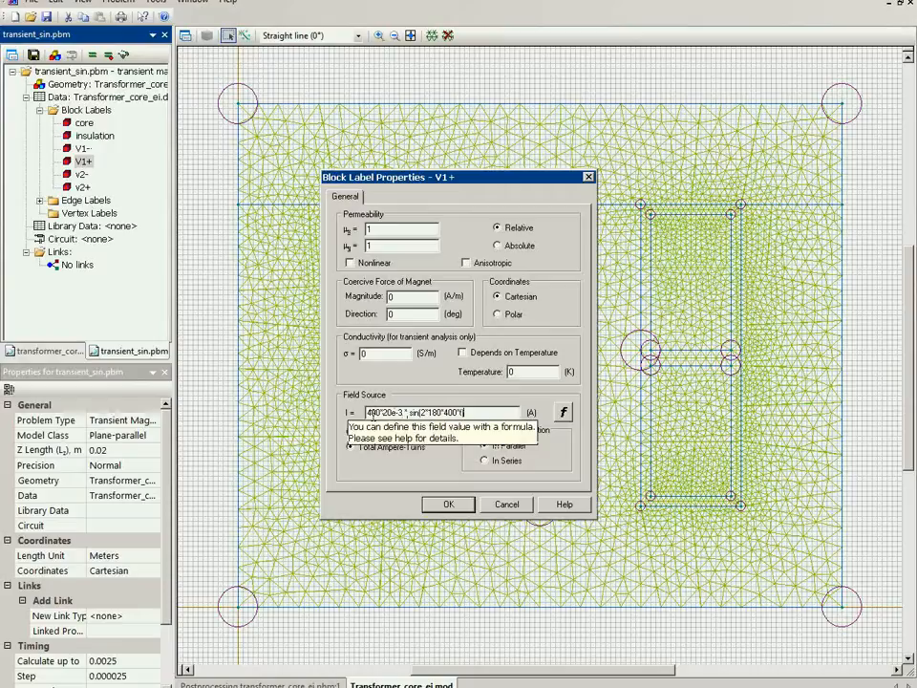
pyautogui.moveTo(366, 412); pyautogui.dragTo(403, 412)
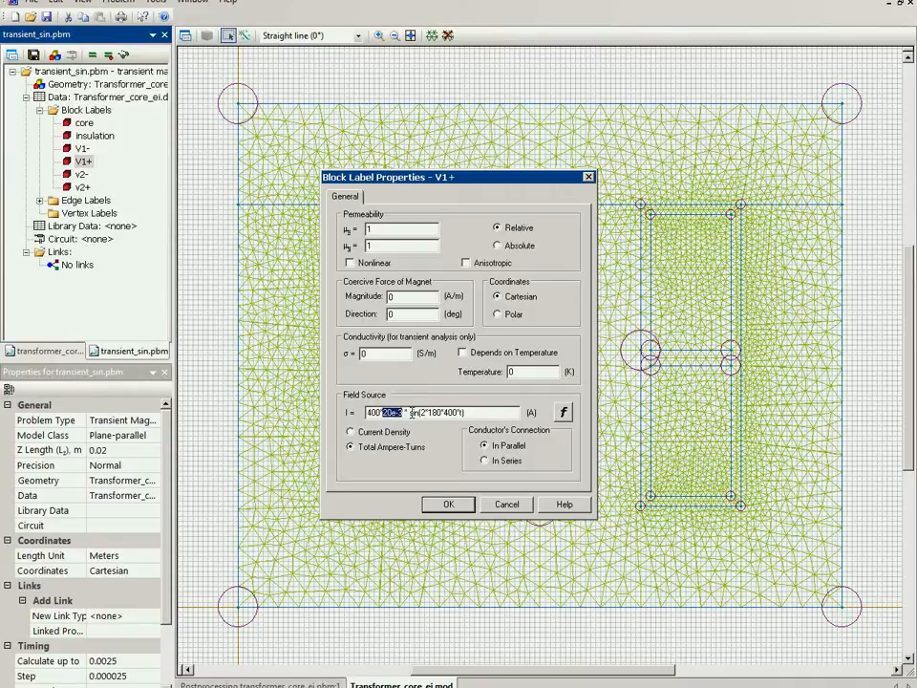
pyautogui.moveTo(409, 412); pyautogui.dragTo(470, 411)
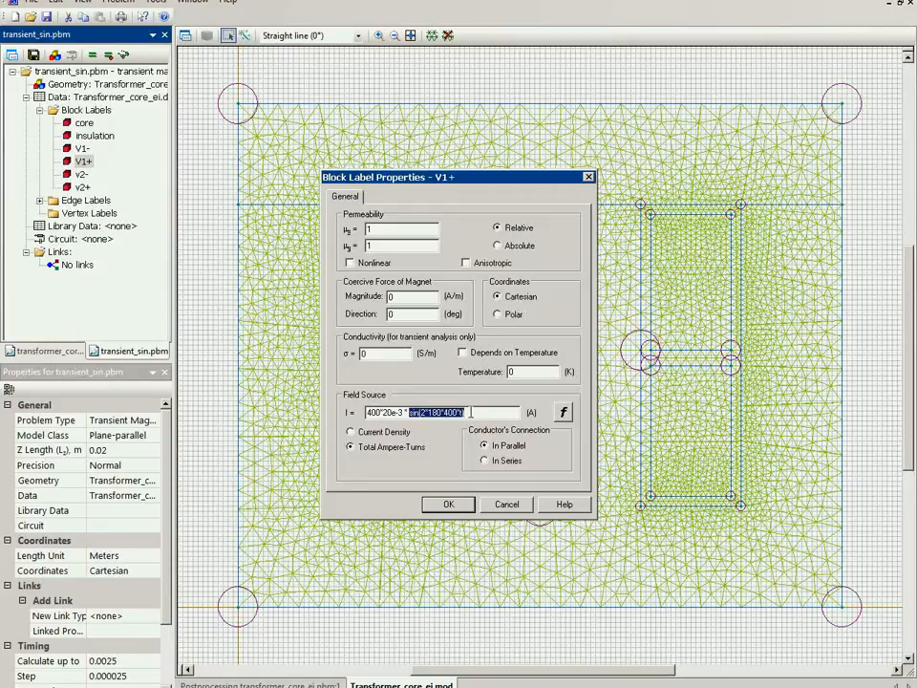
pyautogui.click(470, 412)
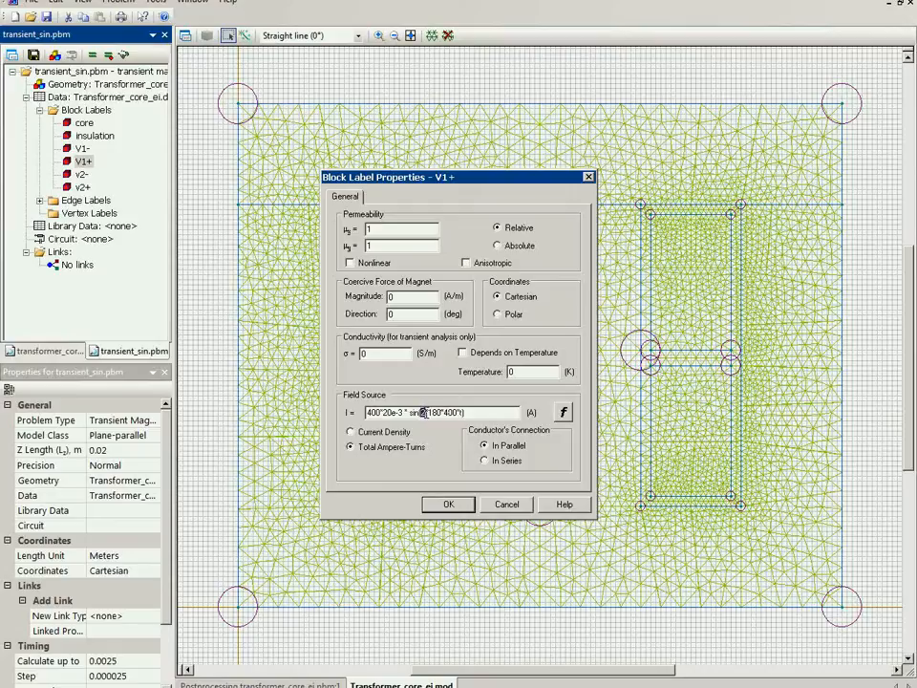
pyautogui.moveTo(431, 412); pyautogui.dragTo(439, 411)
pyautogui.click(439, 412)
pyautogui.doubleClick(438, 412)
pyautogui.doubleClick(450, 412)
pyautogui.click(475, 411)
pyautogui.click(506, 505)
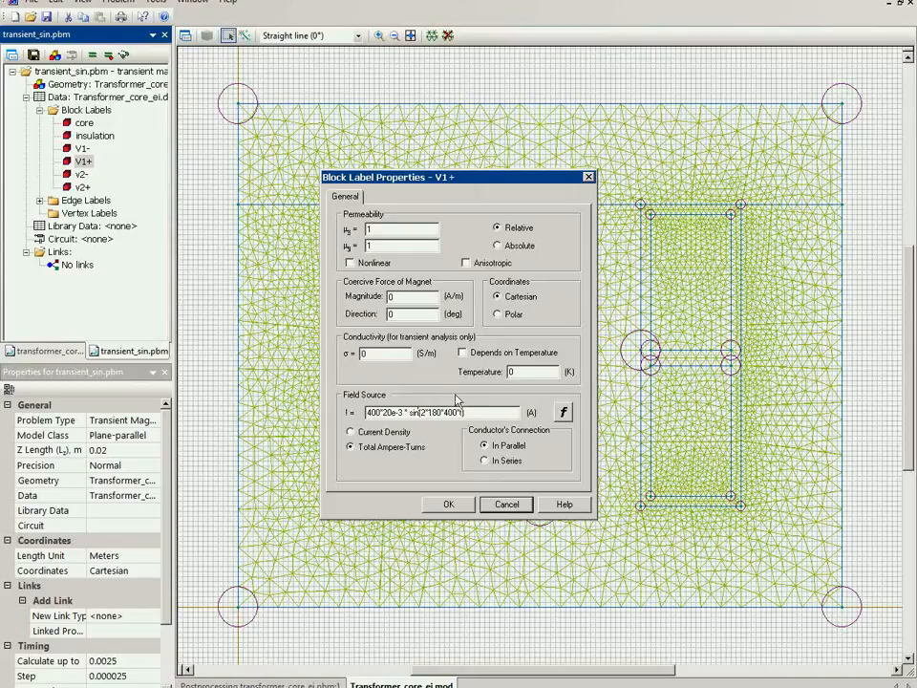
pyautogui.click(494, 503)
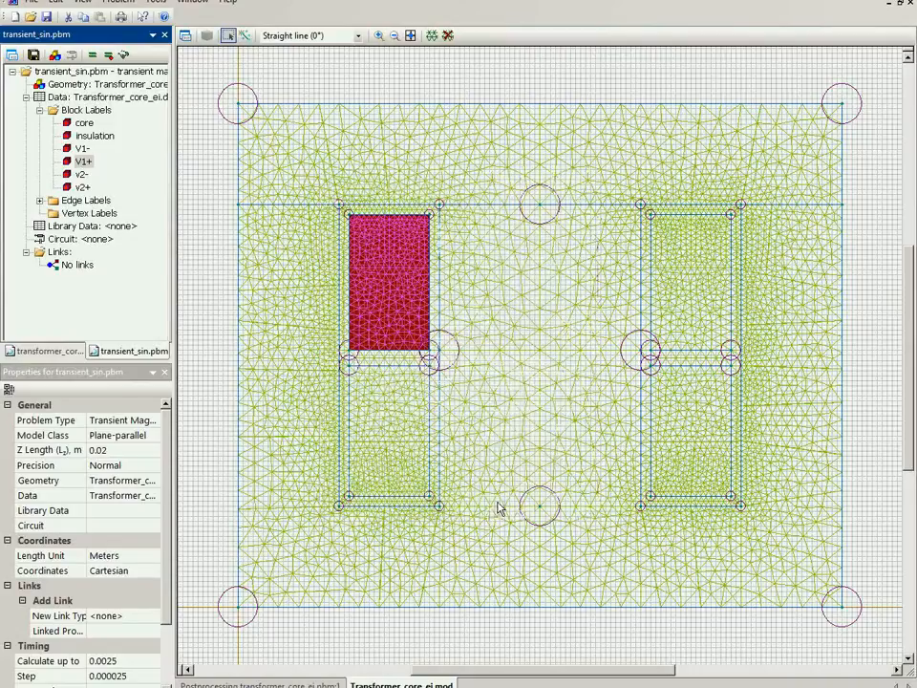
# - Check the sign of the field source formula in the V1- block label properties and close them unchanged
pyautogui.click(82, 150)
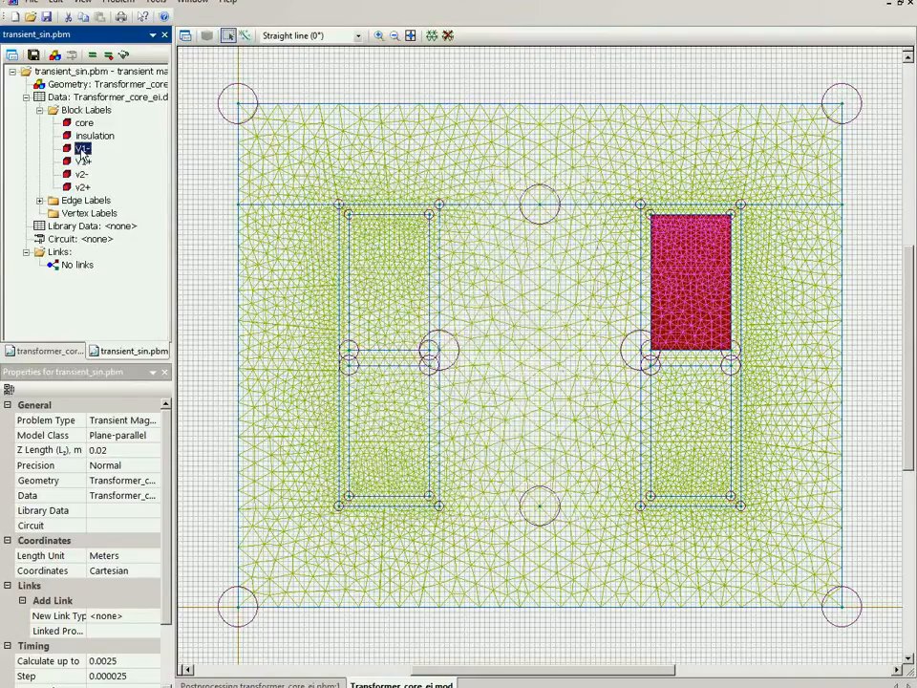
pyautogui.doubleClick(82, 150)
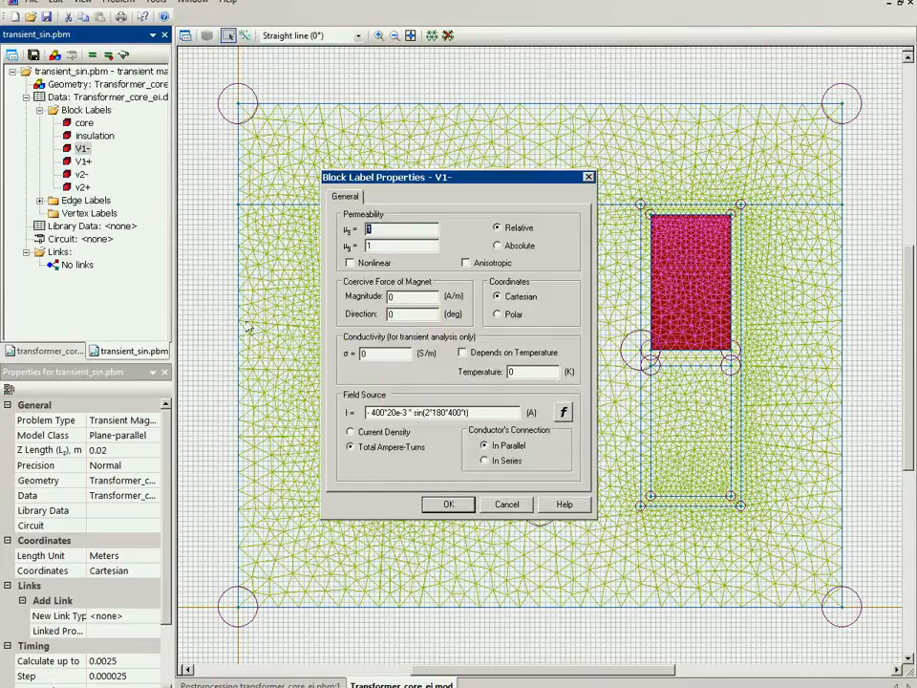
pyautogui.click(367, 412)
pyautogui.click(507, 504)
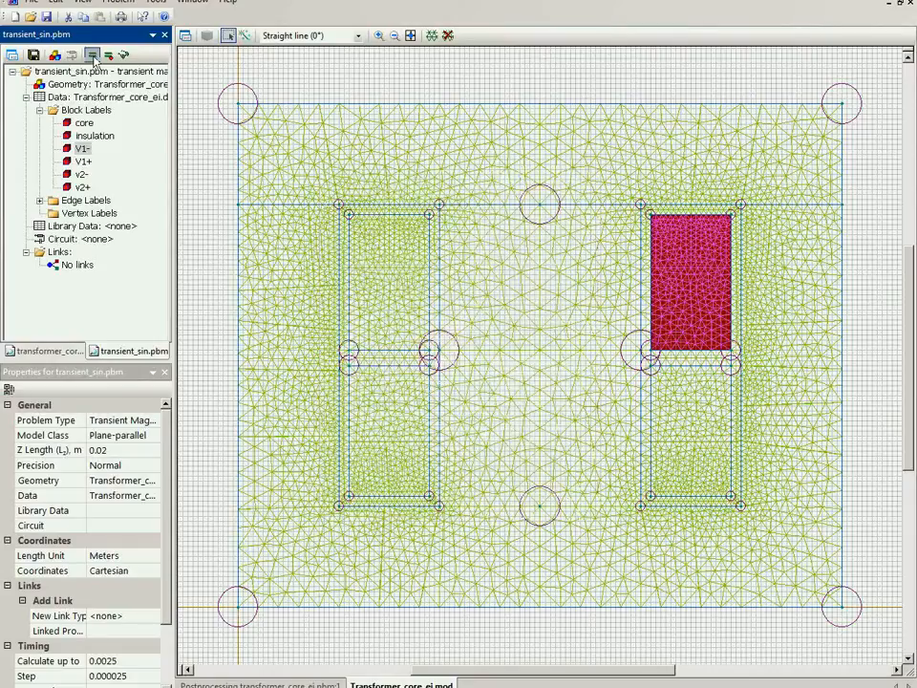
# - Solve the transient_sin problem and browse the stored time moments available for its field picture
pyautogui.click(93, 57)
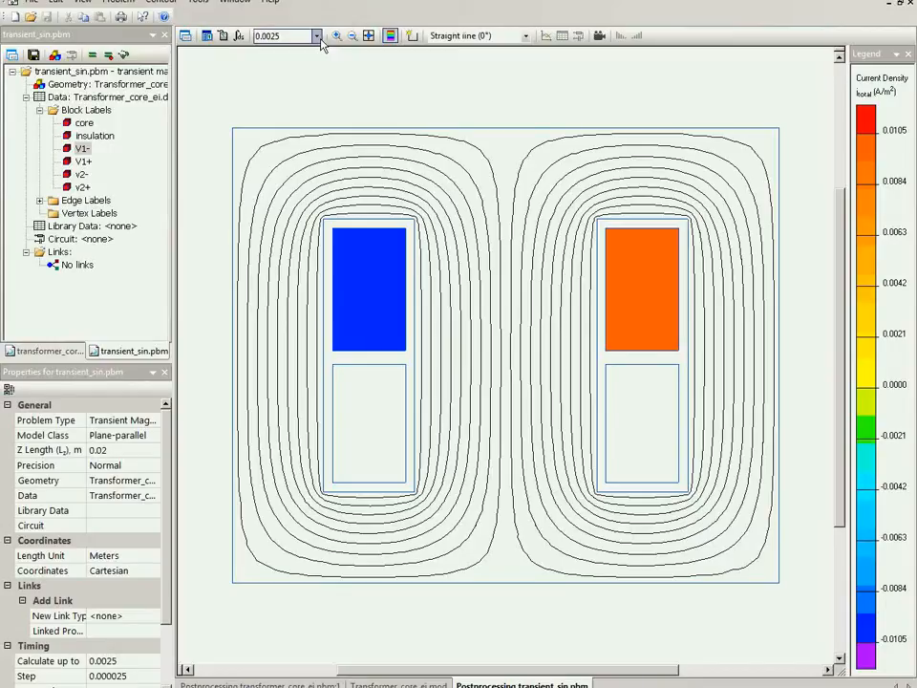
pyautogui.click(318, 37)
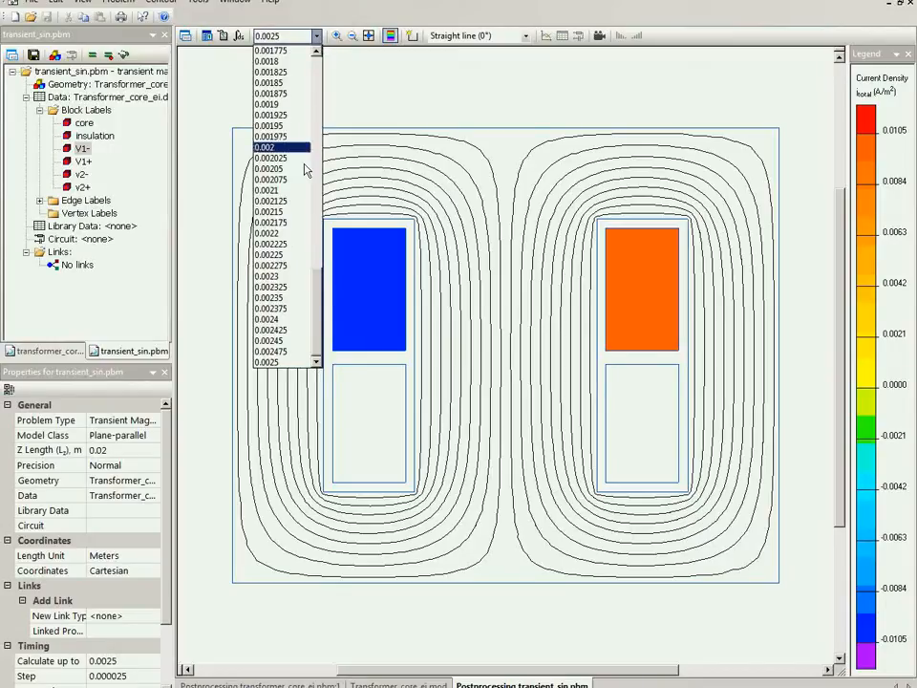
pyautogui.moveTo(318, 318); pyautogui.dragTo(328, 86)
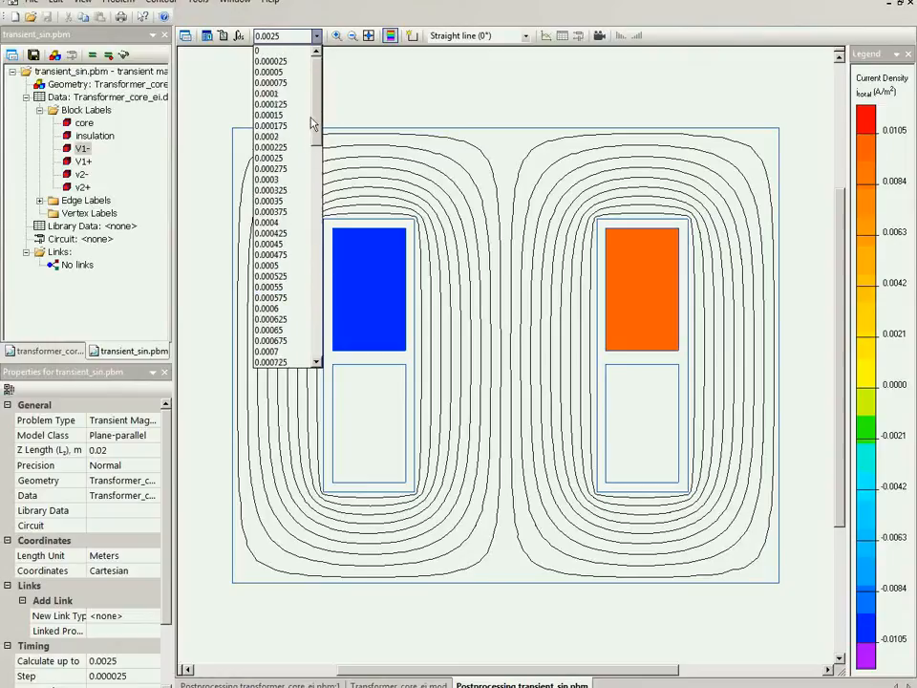
pyautogui.click(408, 5)
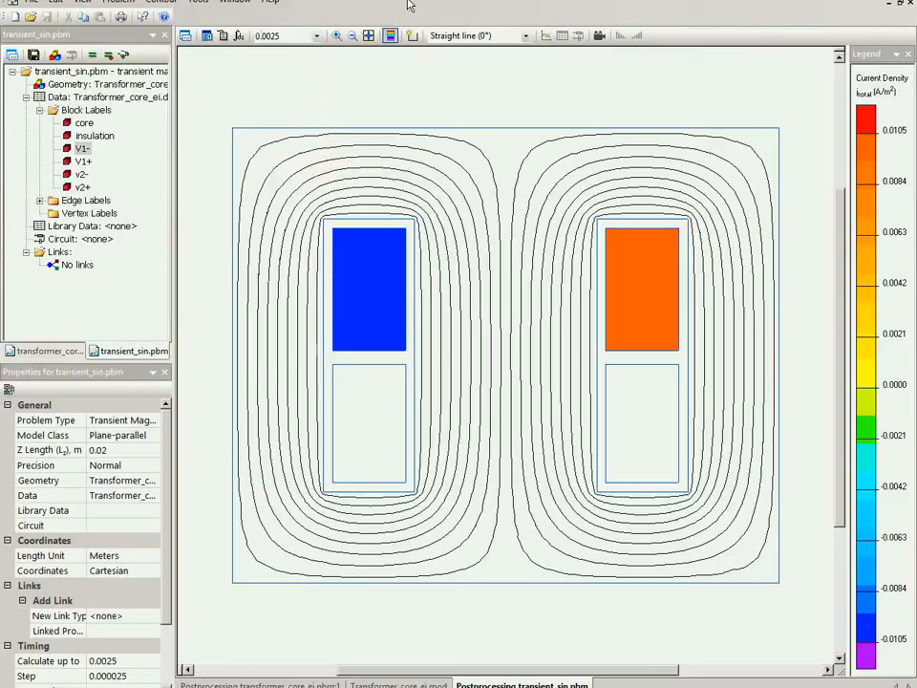
# - View the time plot of current density for a point in the upper winding of the left core window, and close it
pyautogui.rightClick(370, 271)
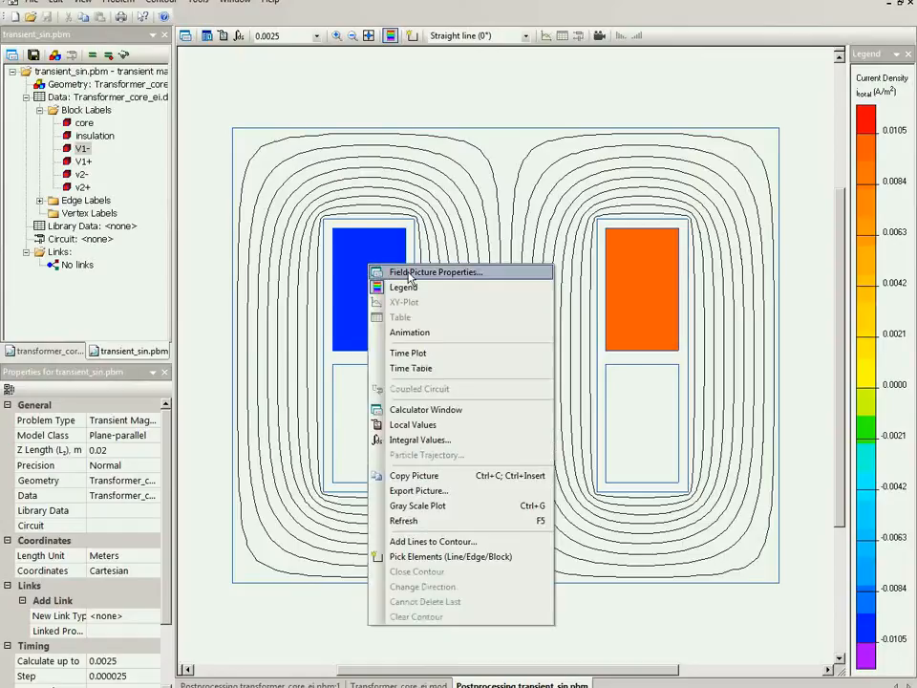
pyautogui.click(420, 352)
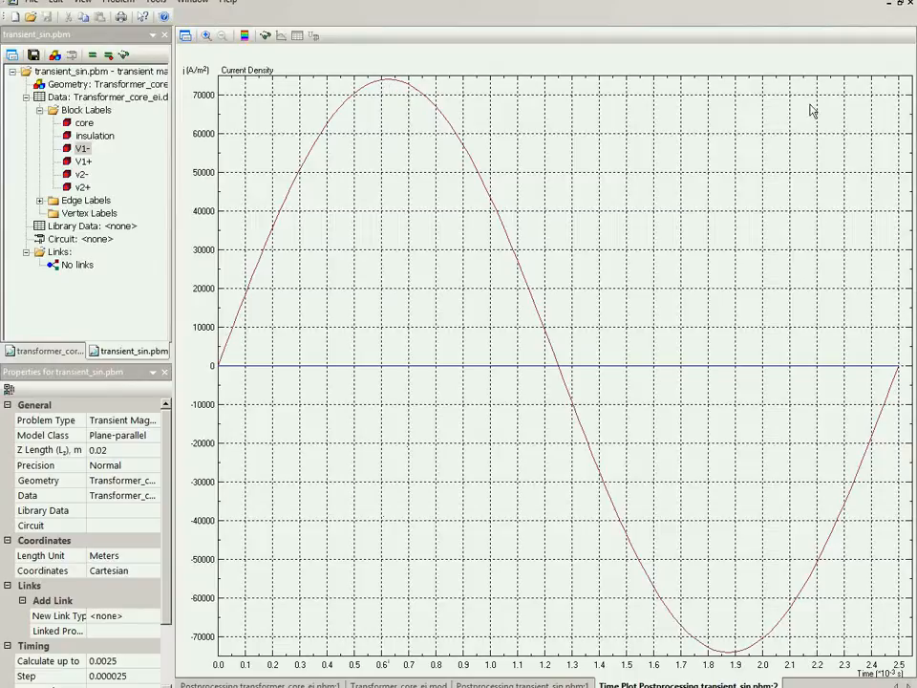
pyautogui.click(911, 3)
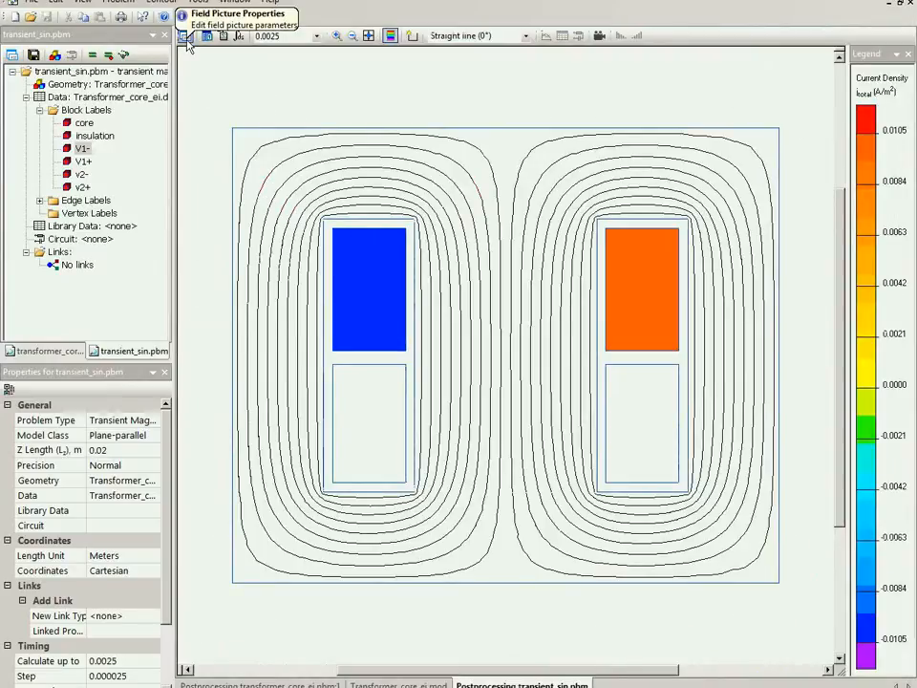
# - Set the displayed time moment of the field picture to 0.000625 s
pyautogui.click(317, 38)
pyautogui.moveTo(318, 286); pyautogui.dragTo(323, 108)
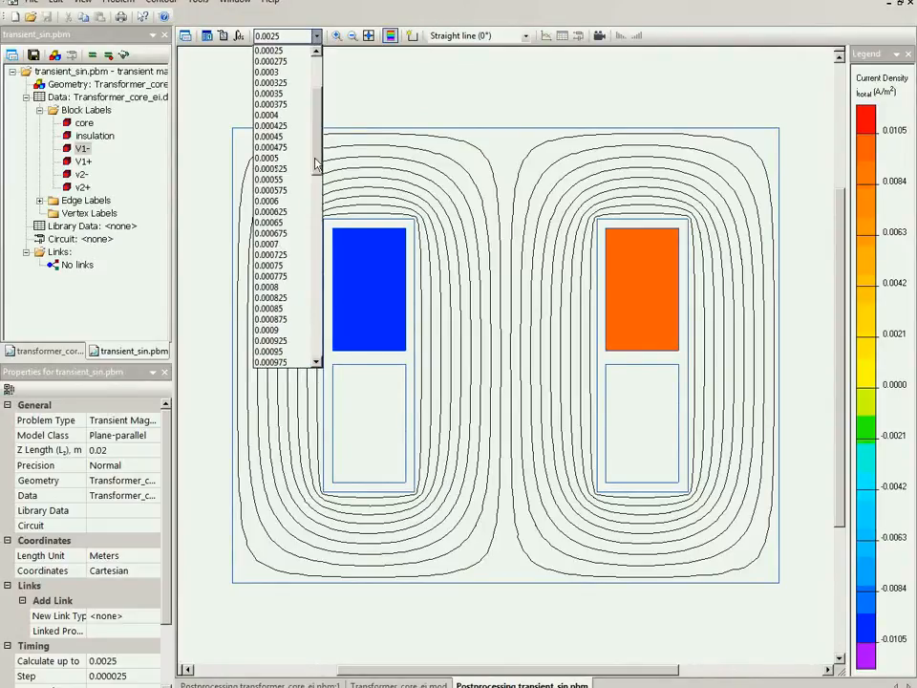
pyautogui.click(295, 221)
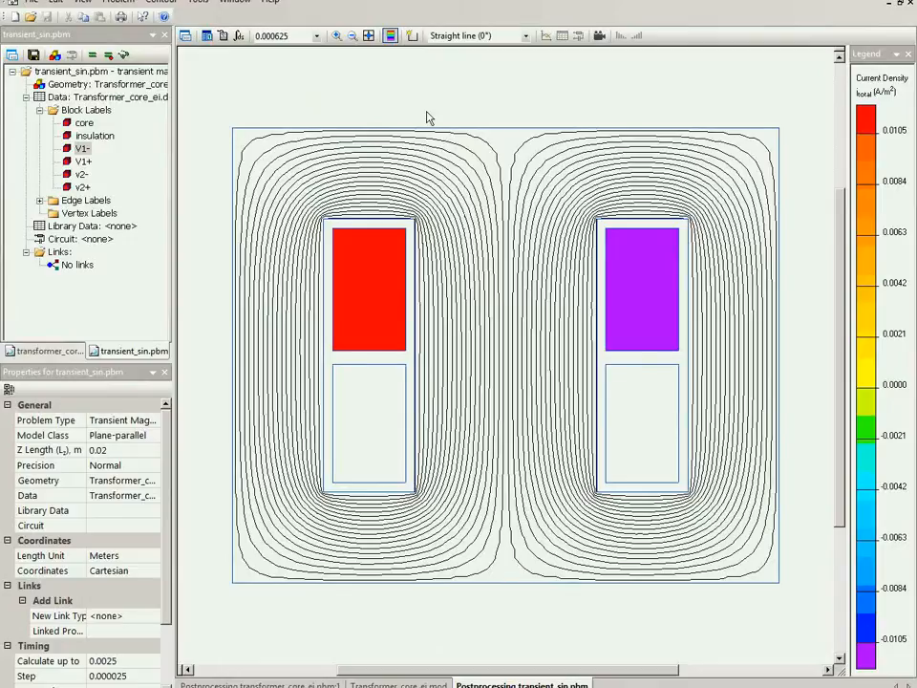
# - Build an integration contour from the two core blocks, the upper yoke and the rest of the core
pyautogui.click(412, 36)
pyautogui.click(467, 165)
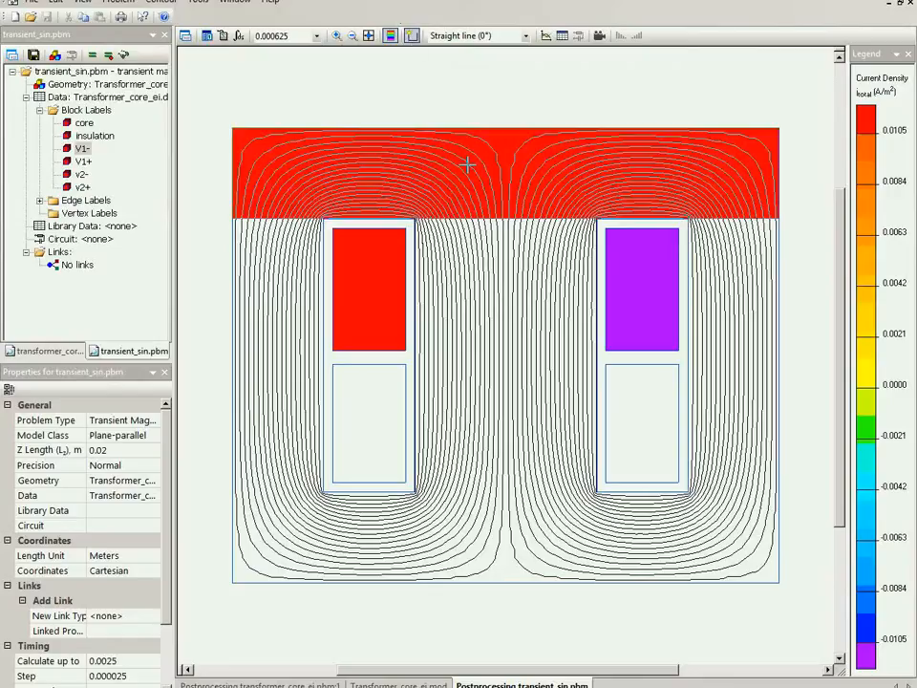
pyautogui.click(493, 289)
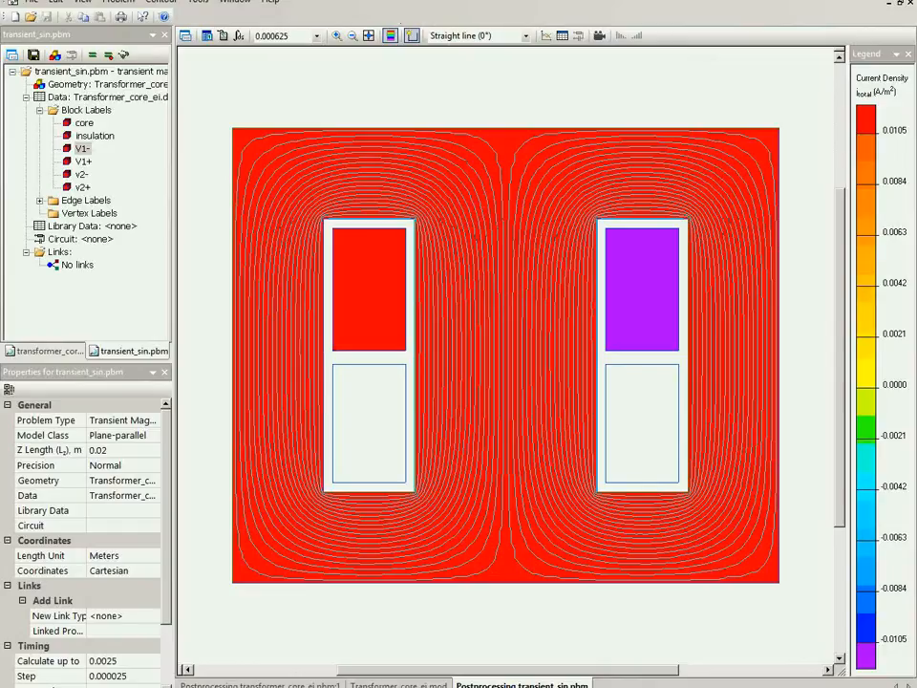
# - Switch to the coreloss_transient.xlsm workbook in Excel, clear the Total Loss value, and inspect the Loss formula in B15
pyautogui.hotkey('alt', 'Tab')
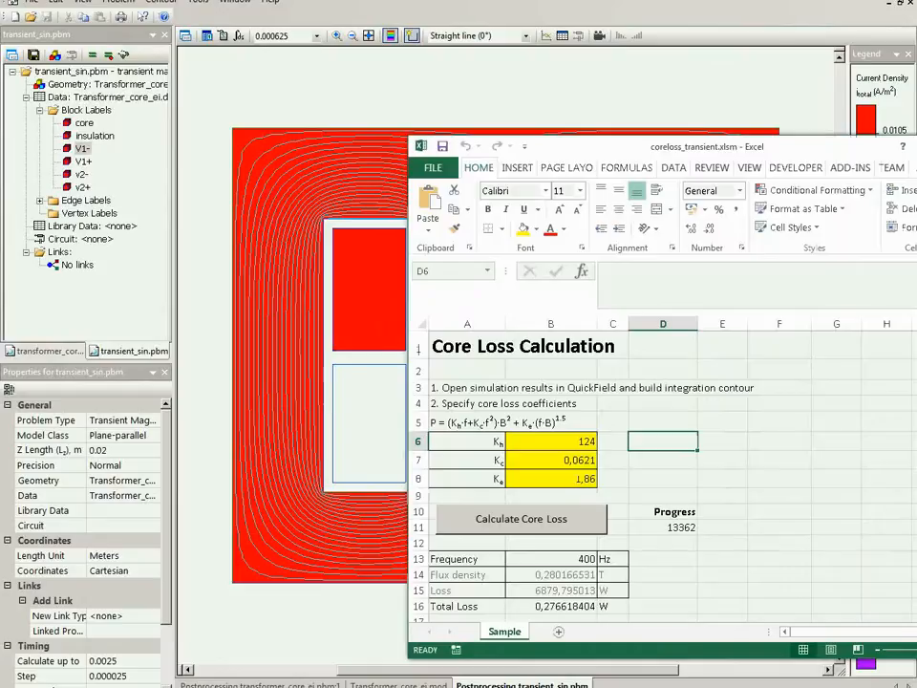
pyautogui.click(722, 441)
pyautogui.click(550, 591)
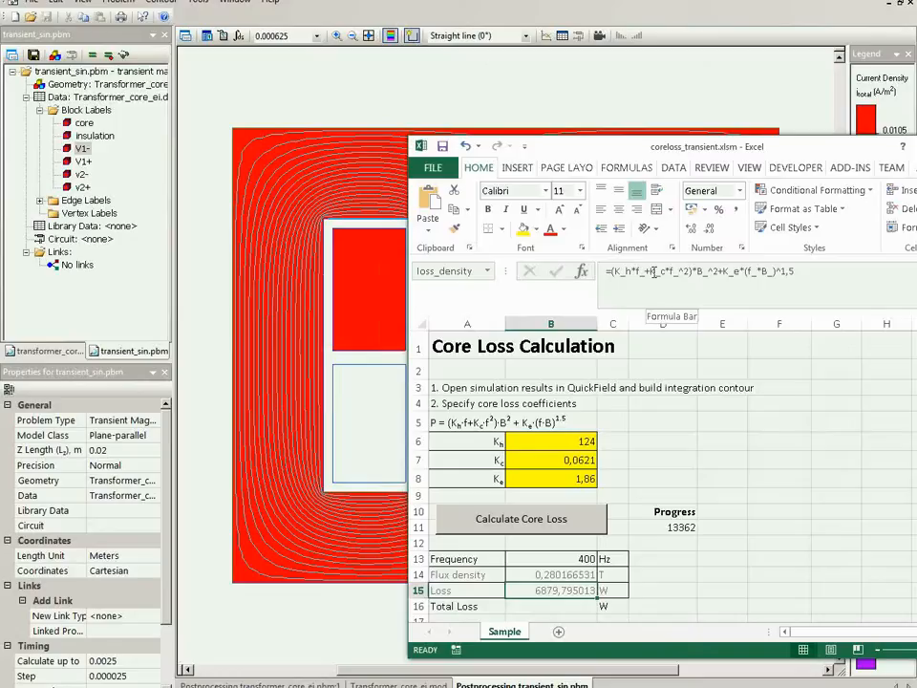
pyautogui.click(525, 528)
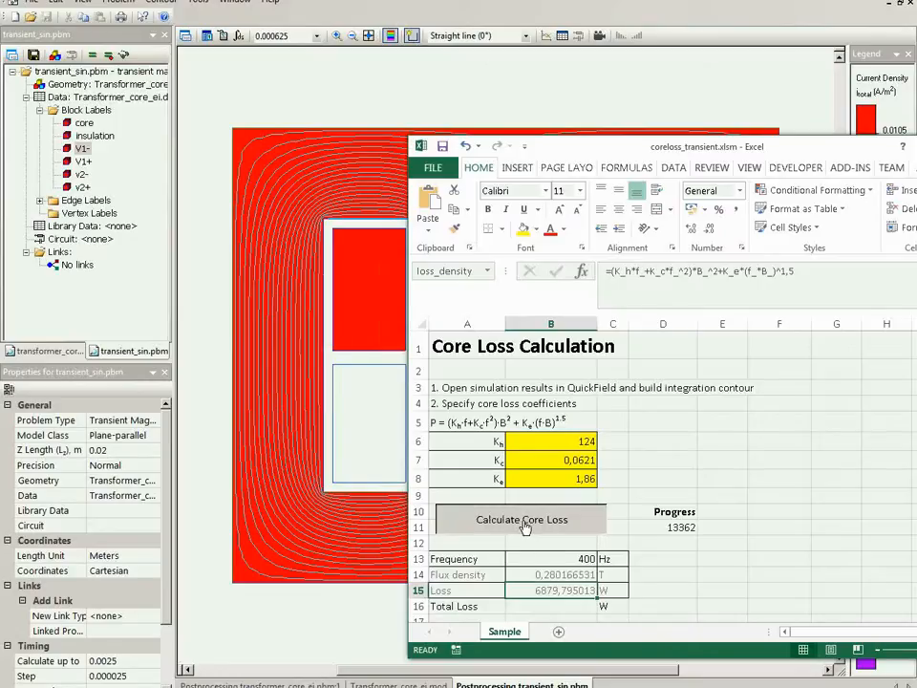
pyautogui.click(701, 416)
# - Switch to QuickField and examine the Core Loss integral in the results of the AC problem transformer_core_ei
pyautogui.click(56, 353)
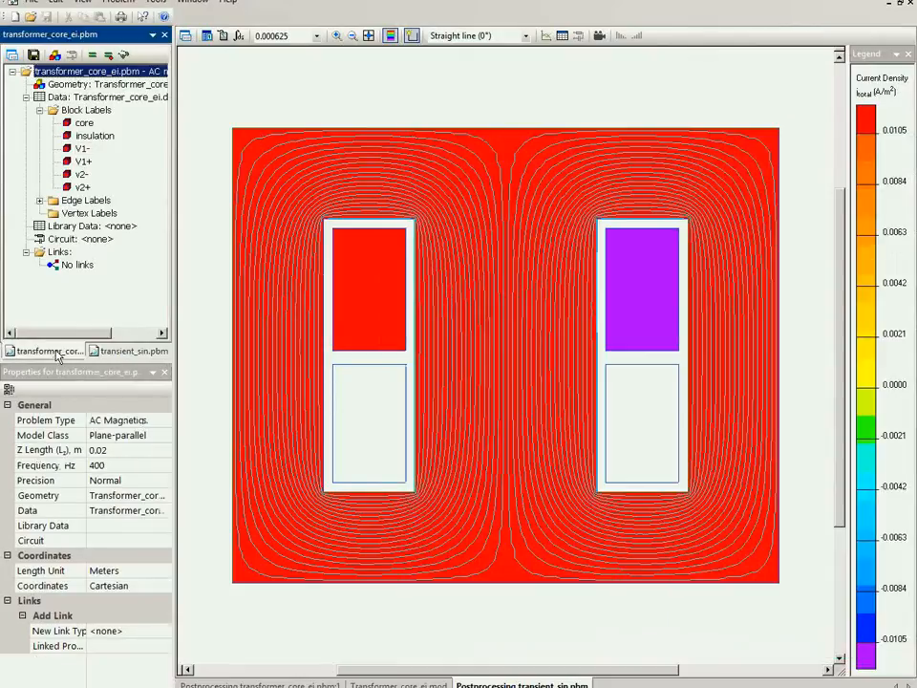
pyautogui.click(107, 351)
pyautogui.click(64, 353)
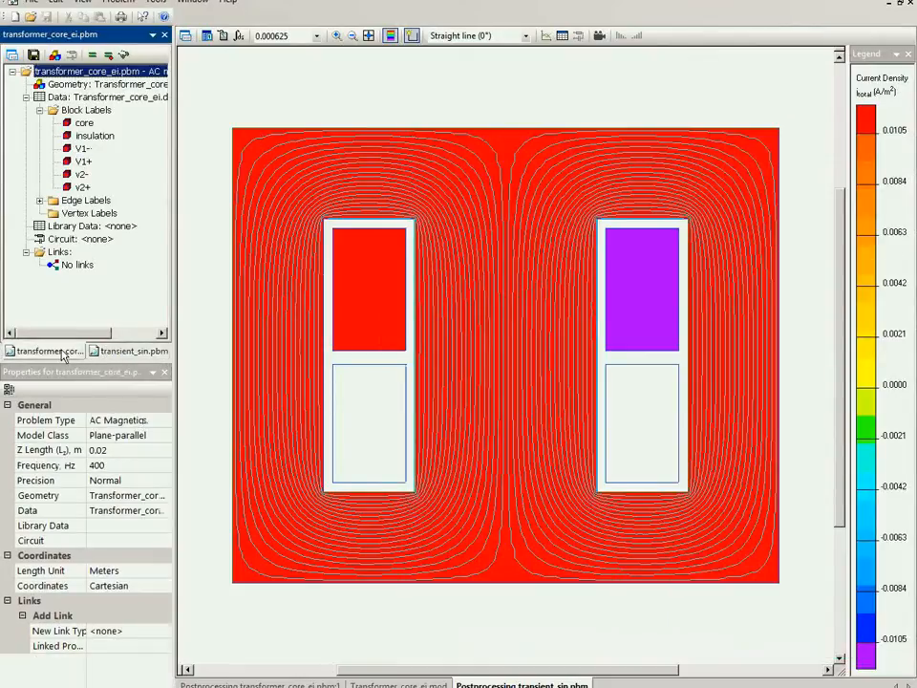
pyautogui.click(122, 56)
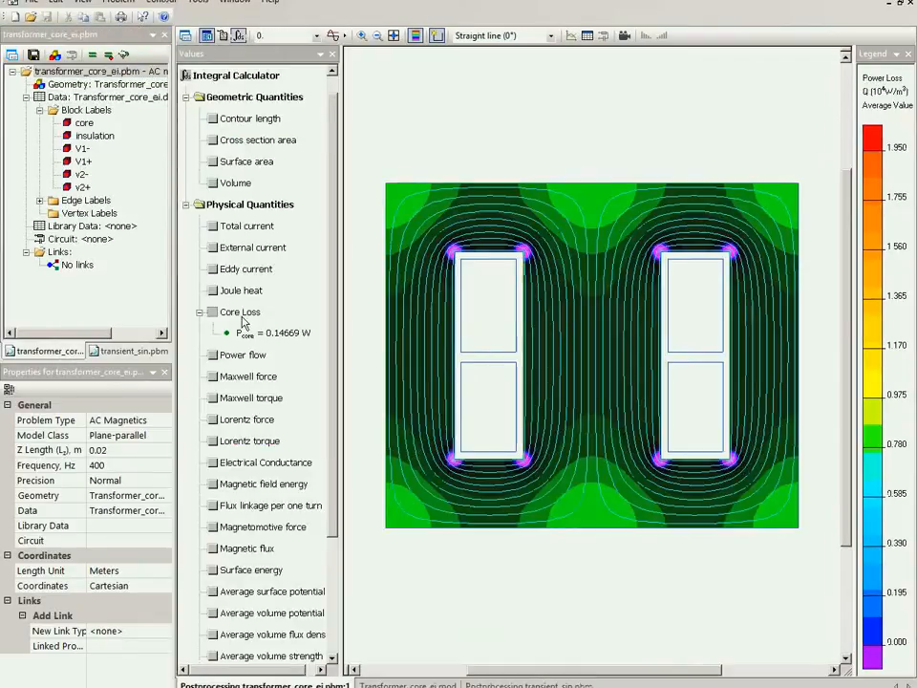
pyautogui.click(278, 341)
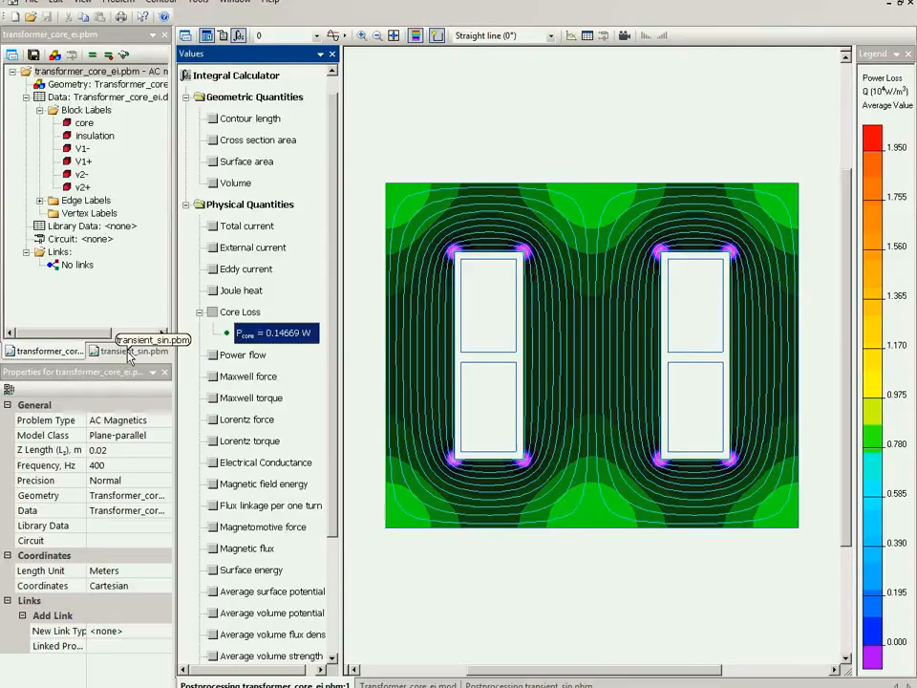
# - Reopen the transient_sin field picture and switch to the coreloss_transient.xlsm workbook in Excel
pyautogui.click(130, 351)
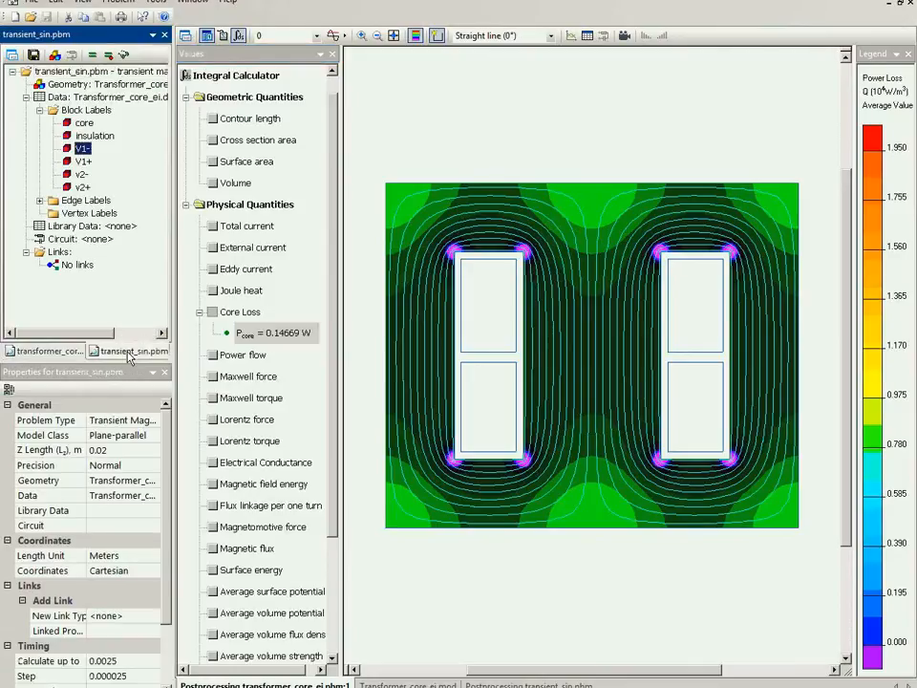
pyautogui.click(123, 55)
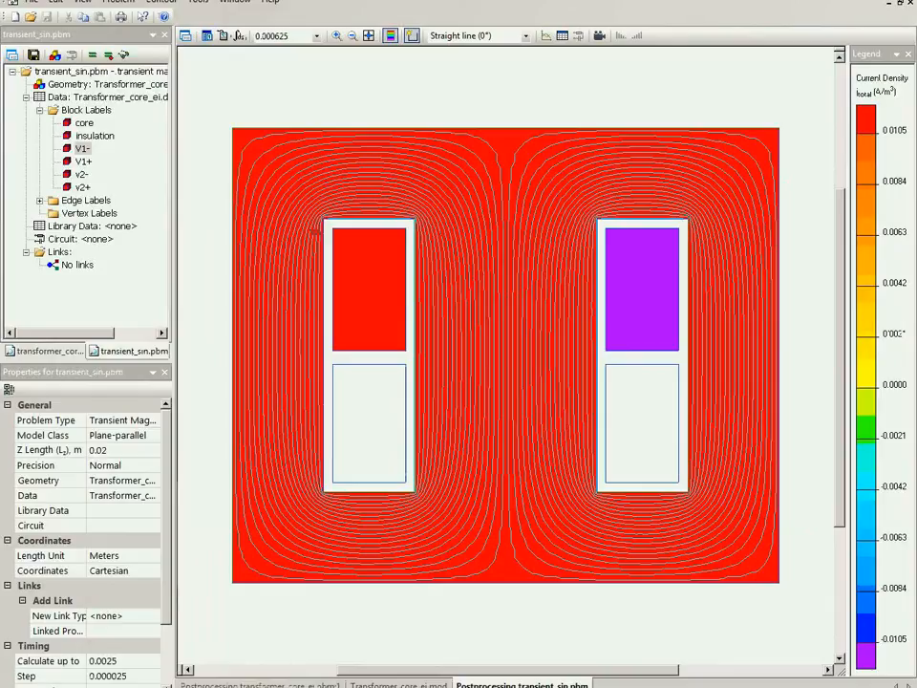
pyautogui.click(11, 683)
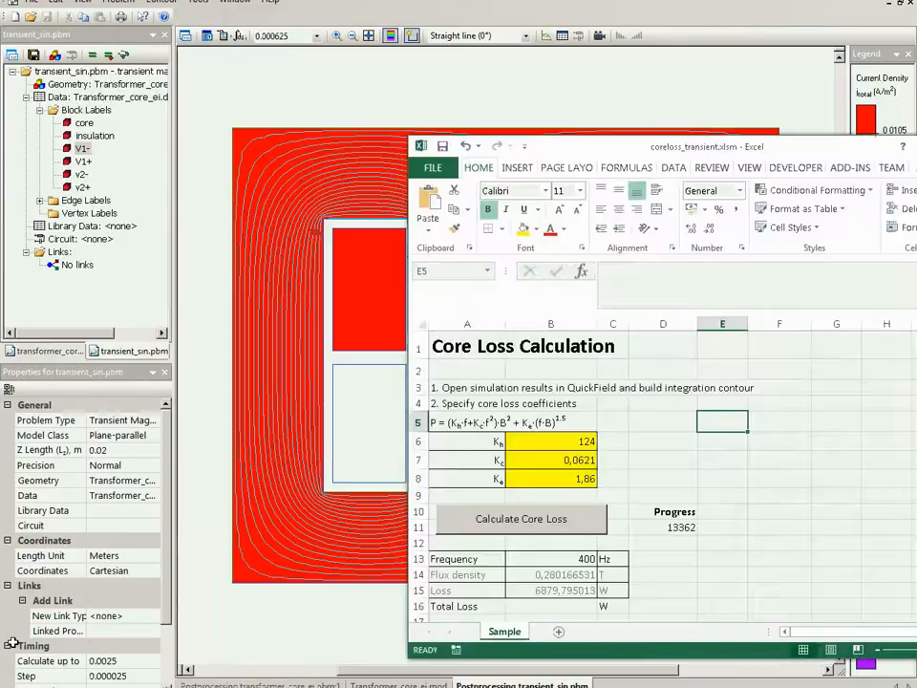
# - Run the core loss calculation in the workbook and switch to the transformer_core_ei results in QuickField for comparison
pyautogui.click(552, 528)
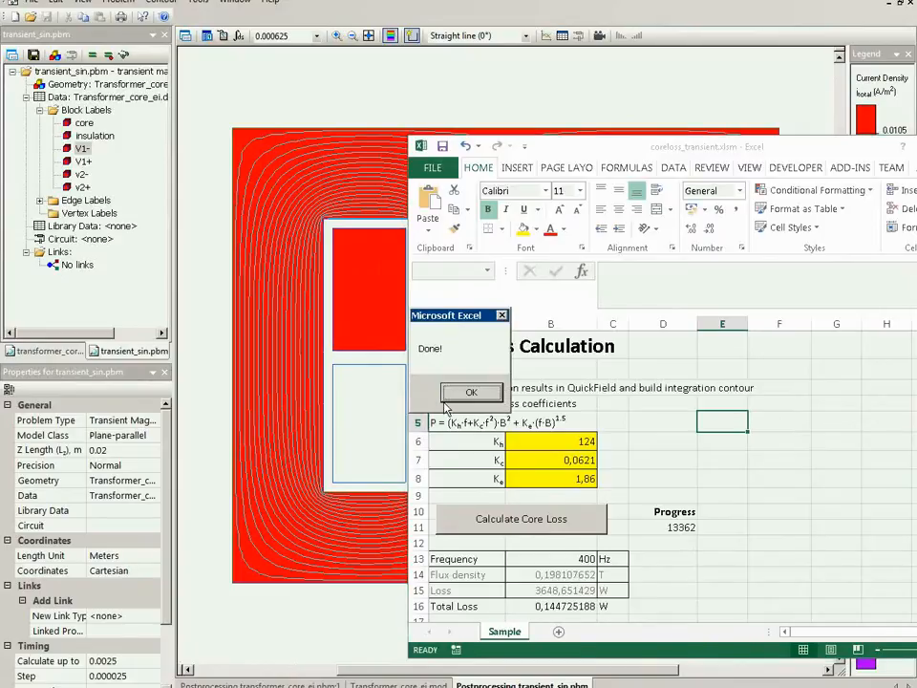
pyautogui.click(462, 398)
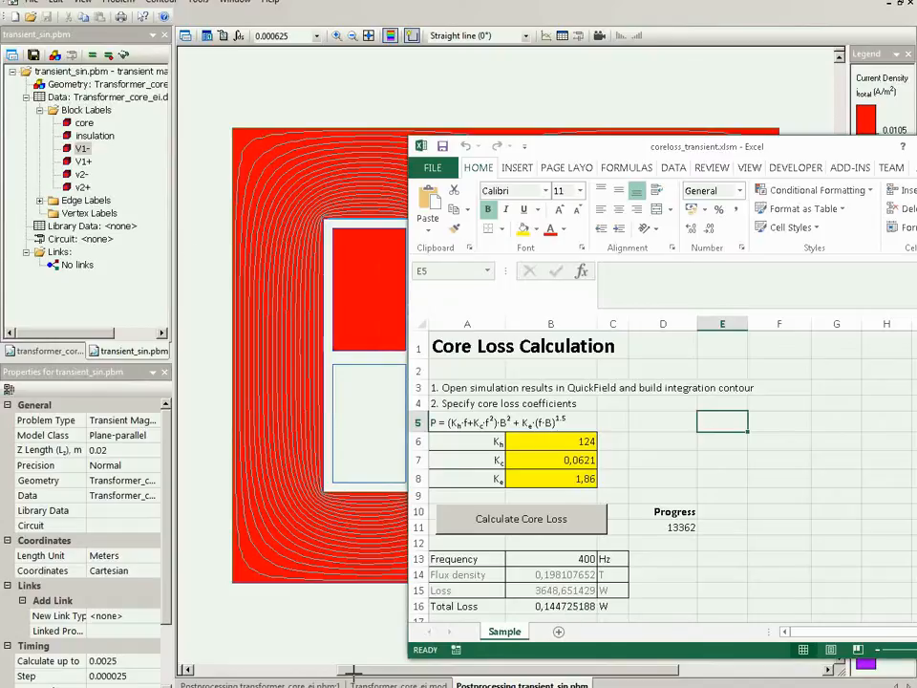
pyautogui.click(67, 352)
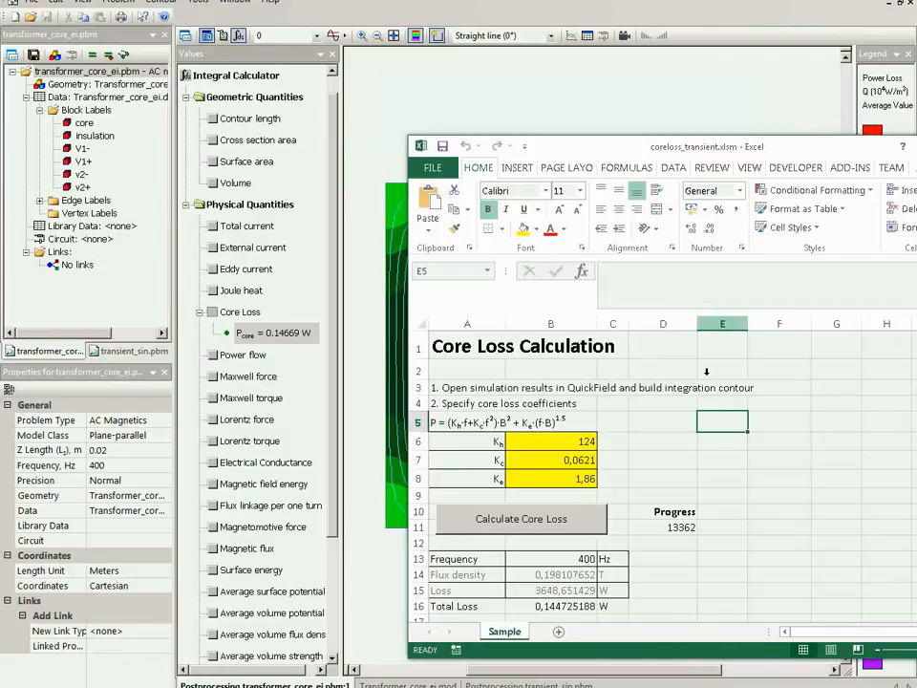
# - Open the Visual Basic project of coreloss_transient.xlsm and view the code of Module1 and the LossFunction class module
pyautogui.click(793, 169)
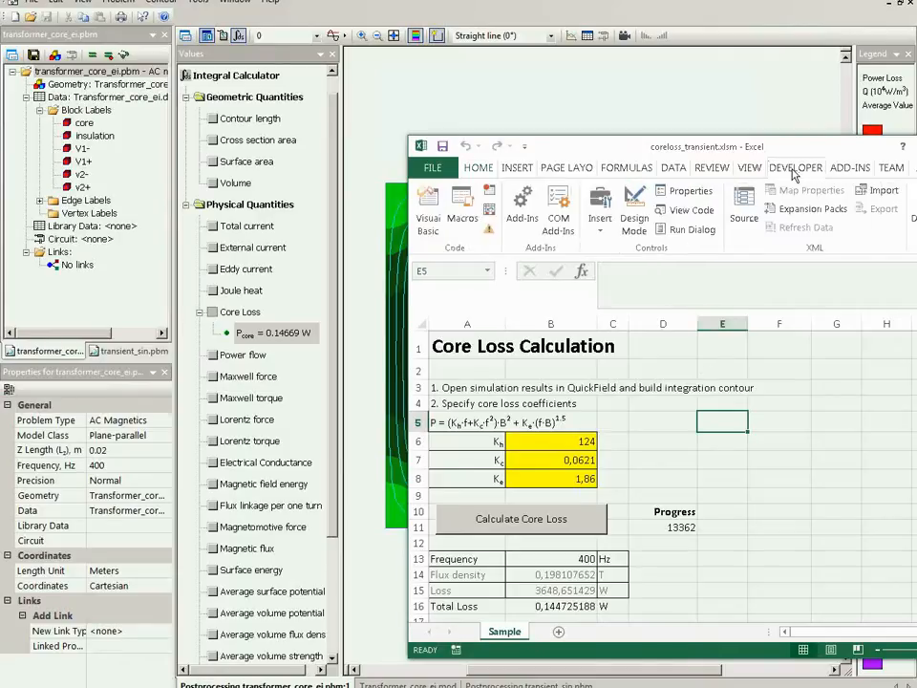
pyautogui.click(427, 221)
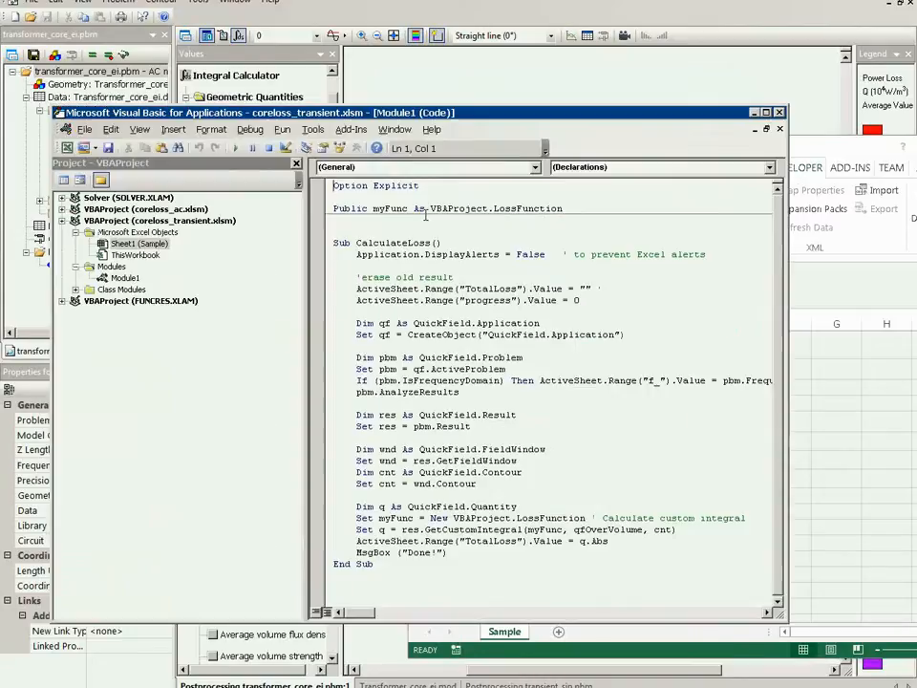
pyautogui.click(101, 278)
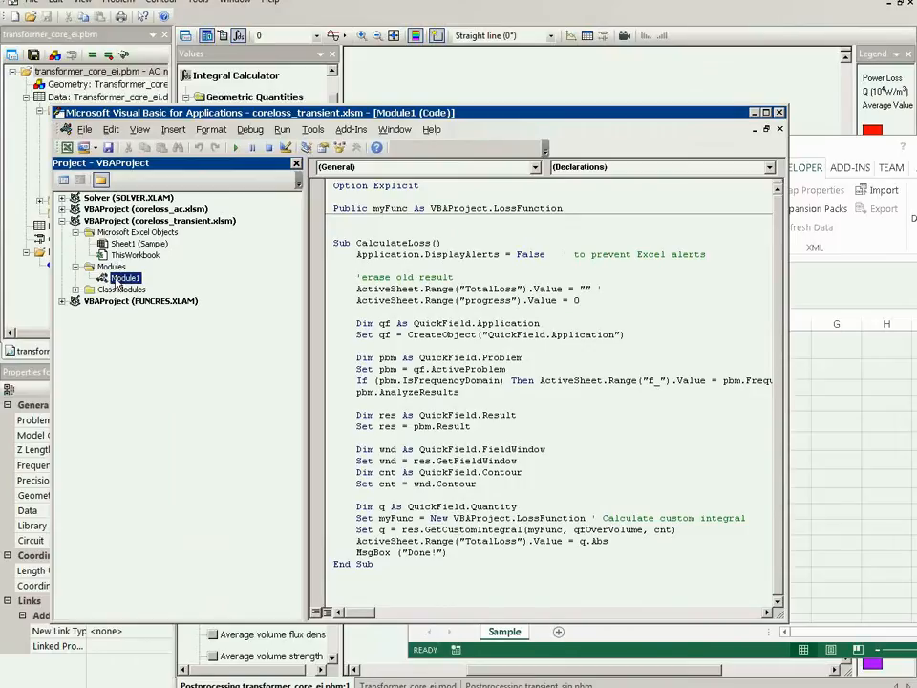
pyautogui.doubleClick(114, 280)
pyautogui.click(113, 290)
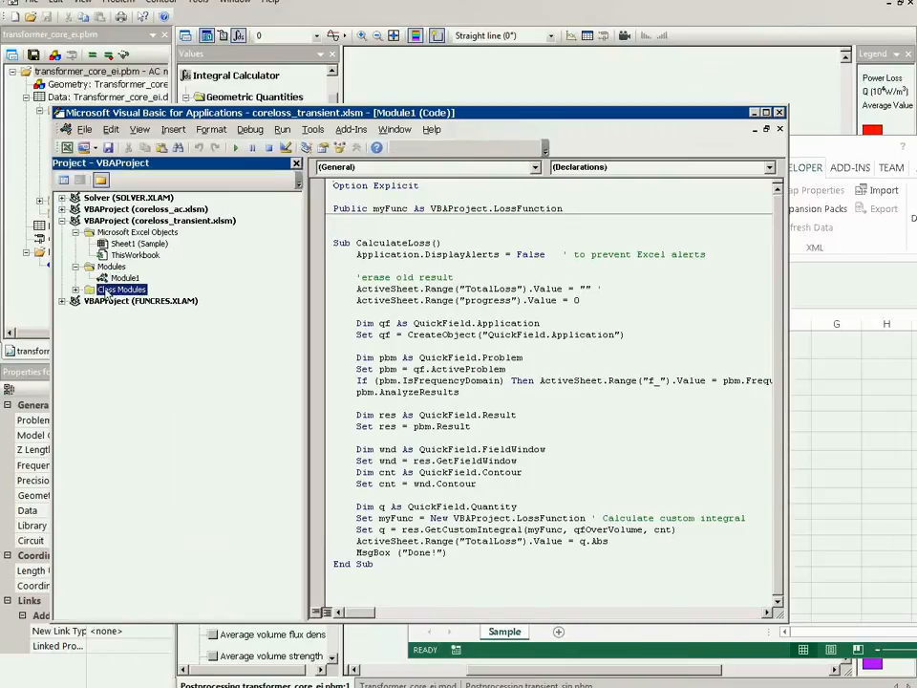
pyautogui.click(76, 290)
pyautogui.doubleClick(117, 302)
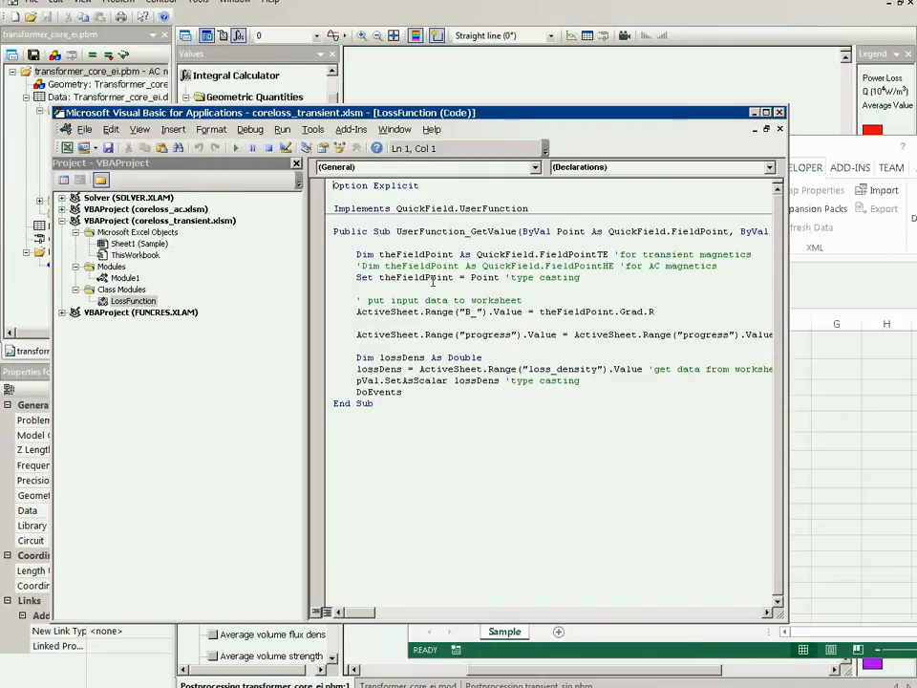
# - Highlight the QuickField.FieldPoint type of the Point argument in the UserFunction_GetValue declaration
pyautogui.click(696, 231)
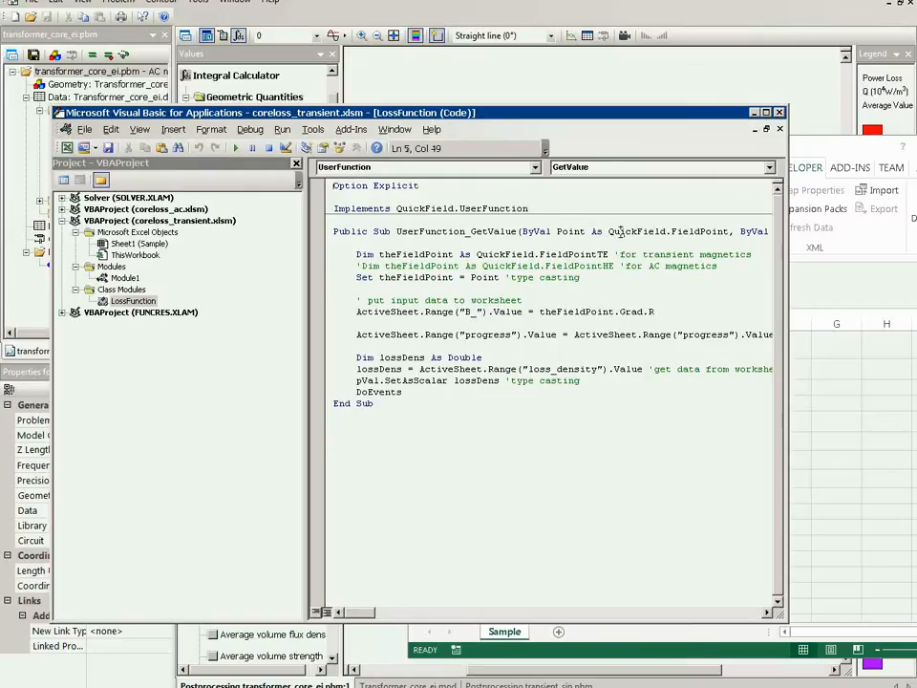
pyautogui.moveTo(608, 232); pyautogui.dragTo(733, 231)
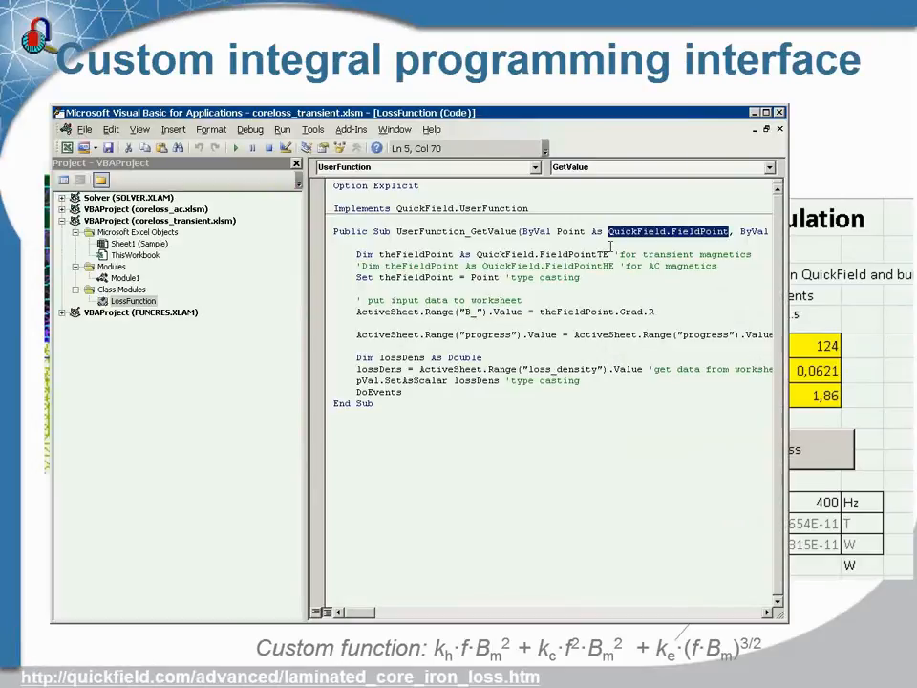
pyautogui.click(603, 231)
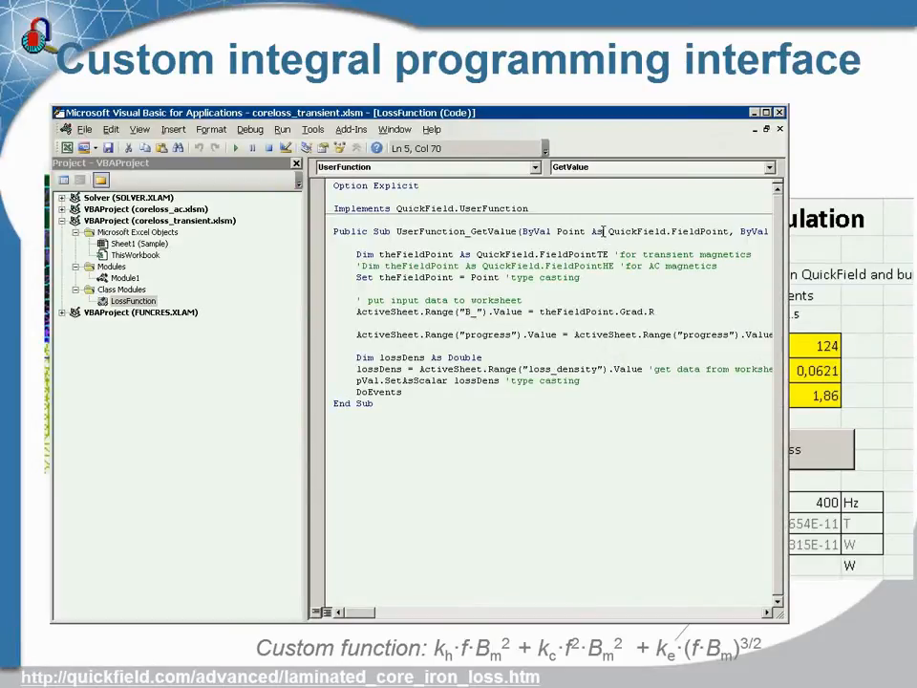
pyautogui.moveTo(608, 231); pyautogui.dragTo(729, 234)
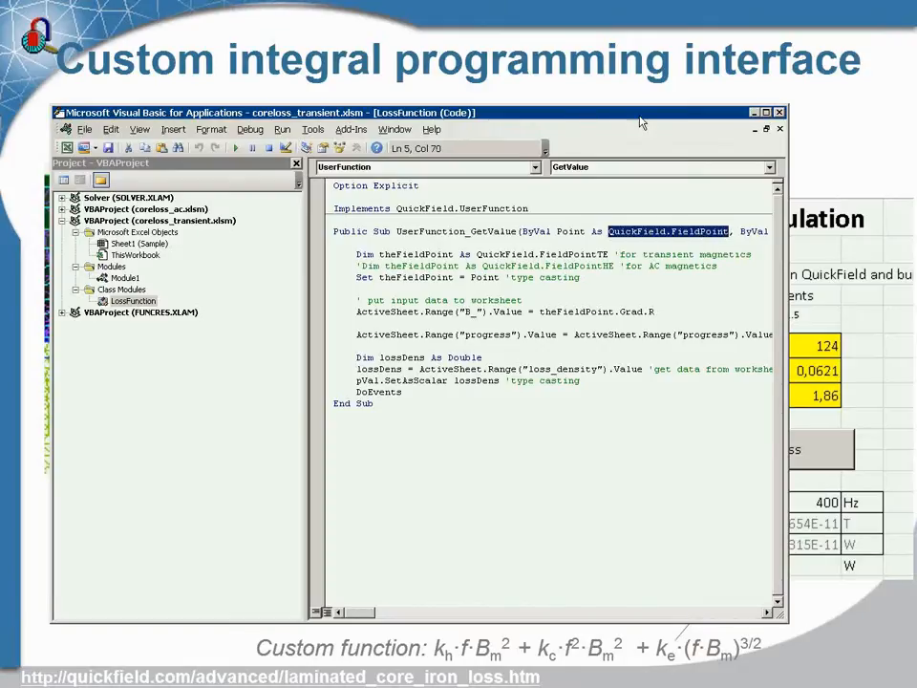
# - Examine how theFieldPoint.Grad.R is passed to ActiveSheet.Range("B_").Value, moving the code window aside to reveal the Excel sheet picture on the slide
pyautogui.moveTo(636, 122); pyautogui.dragTo(710, 125)
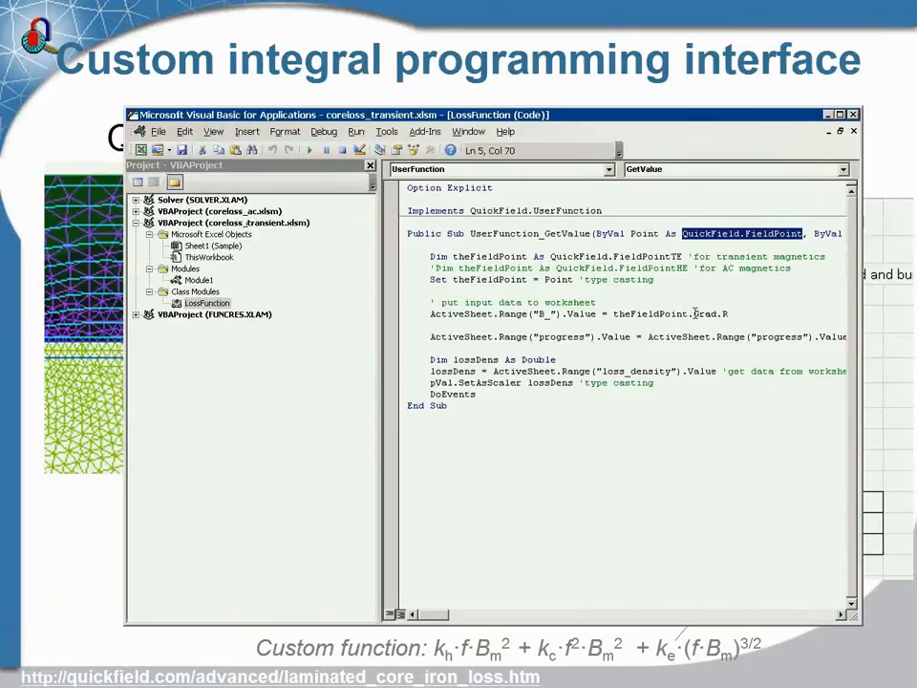
pyautogui.moveTo(693, 313); pyautogui.dragTo(613, 315)
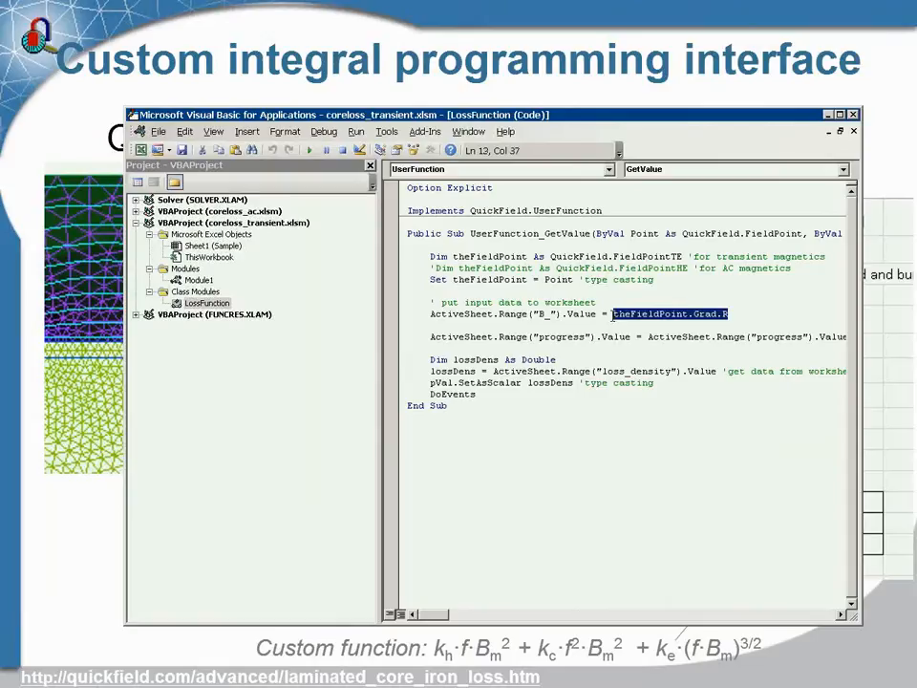
pyautogui.moveTo(599, 313); pyautogui.dragTo(429, 315)
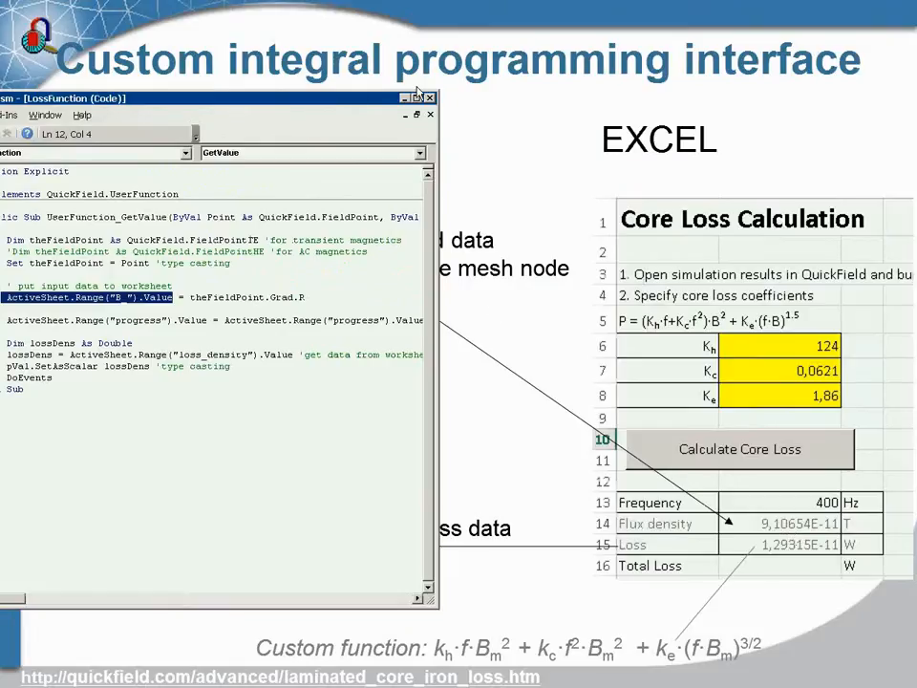
pyautogui.moveTo(321, 101); pyautogui.dragTo(447, 91)
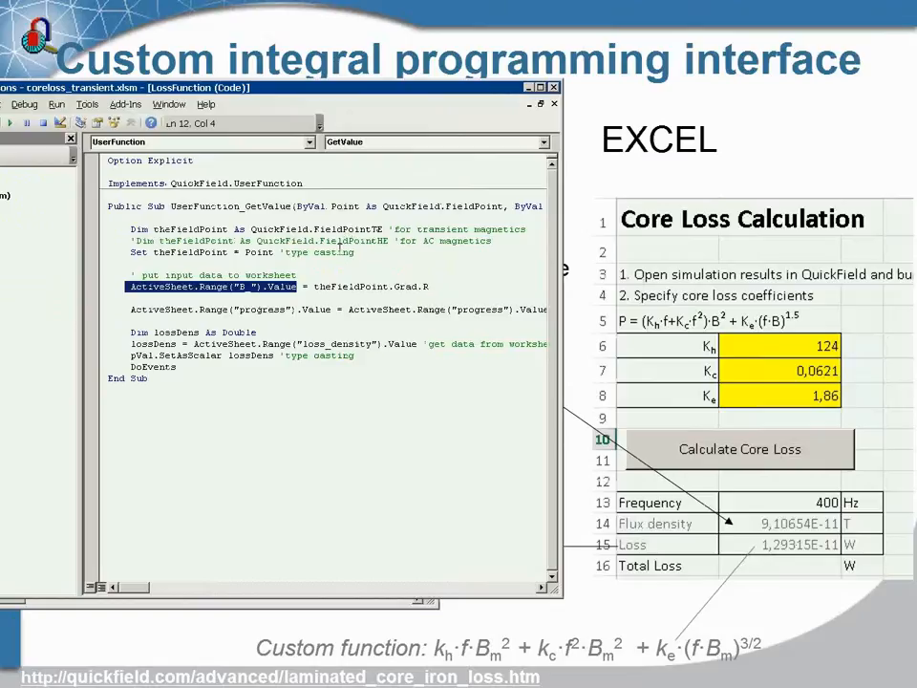